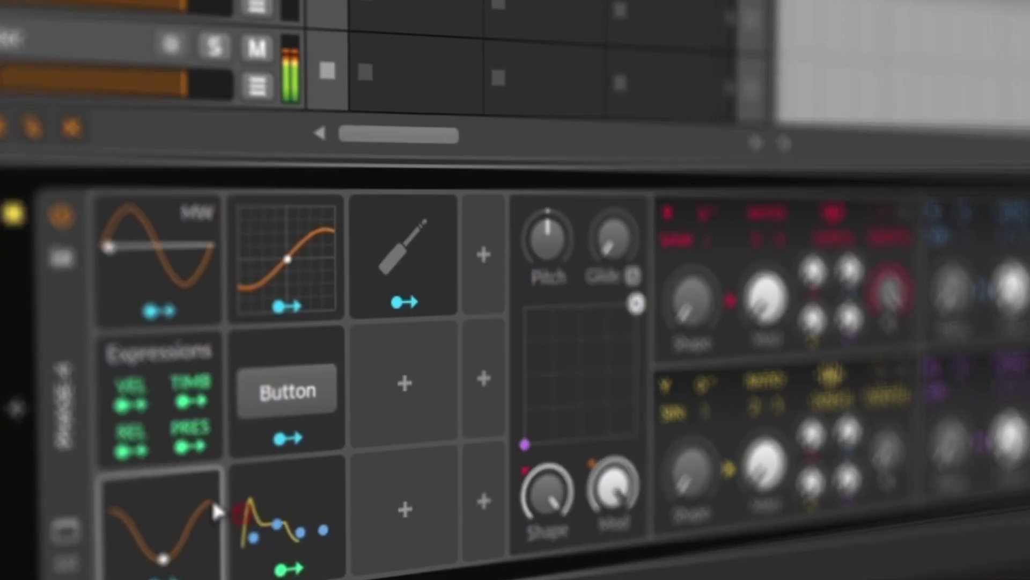
- Add a modulator in the empty slot and slow the LFO 2 rate to 0.11
left_click(403, 409)
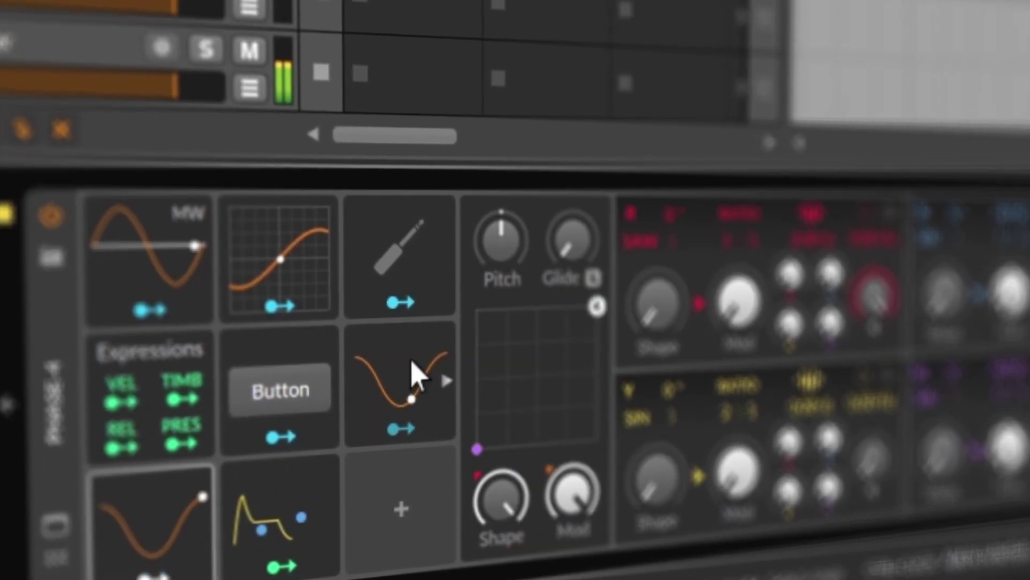
left_click(416, 375)
left_click_drag(562, 253, 562, 277)
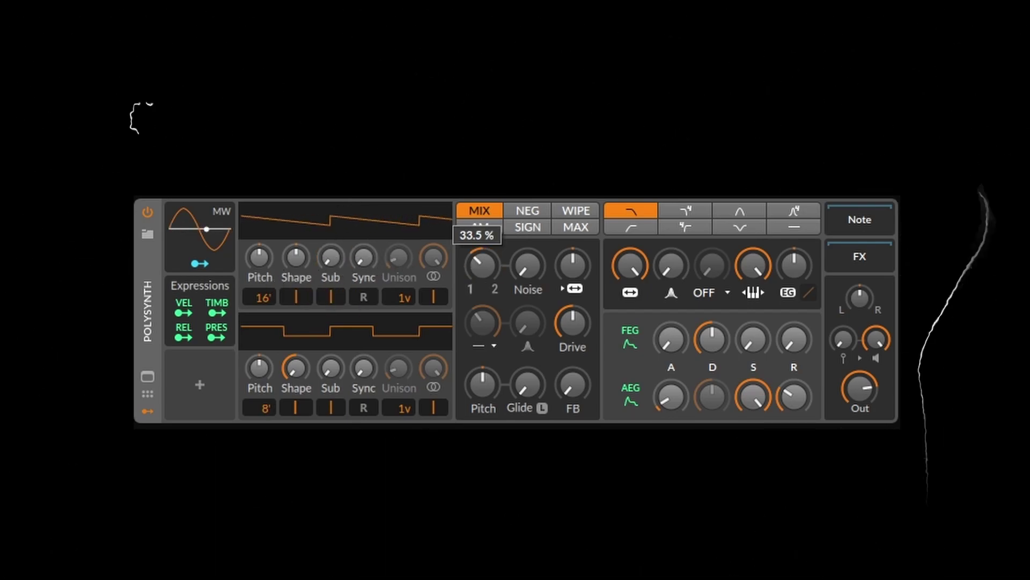
- Raise Osc Mix, set Drive to +13.4 dB, review waveshaper types, and drop resonance to 7.50 %
left_click_drag(482, 264, 403, 234)
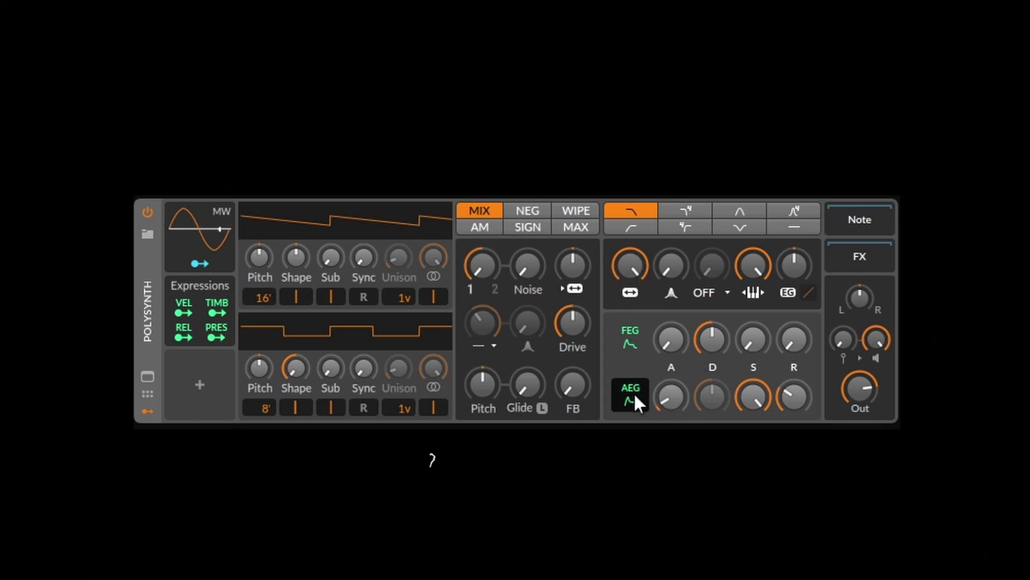
left_click_drag(580, 327, 580, 306)
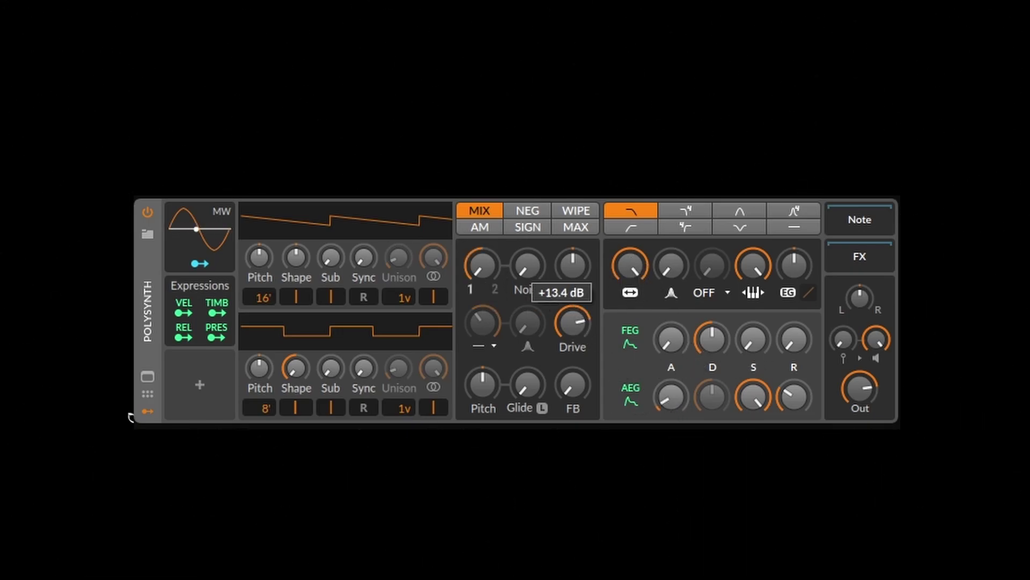
left_click(726, 295)
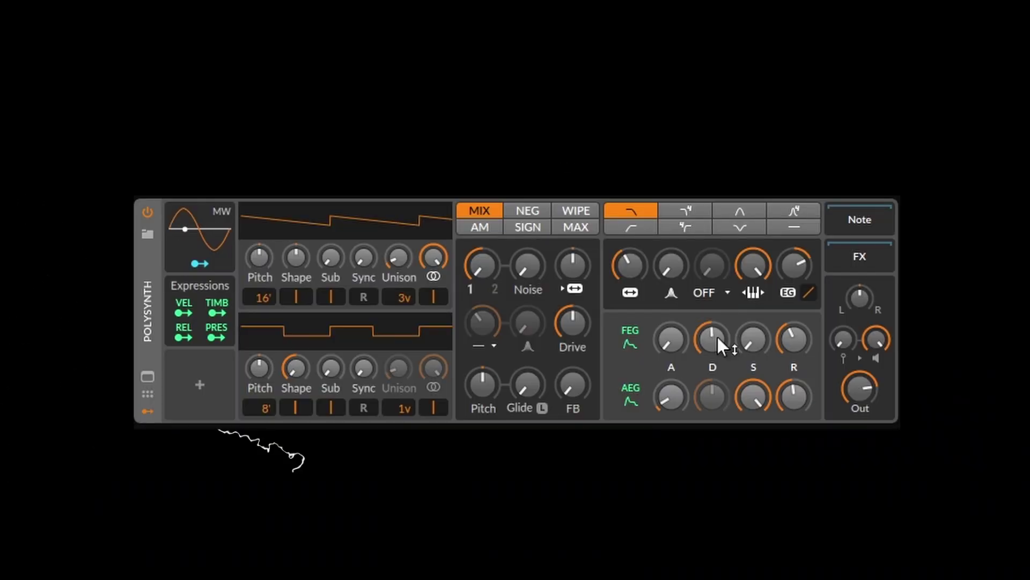
left_click_drag(671, 265, 671, 274)
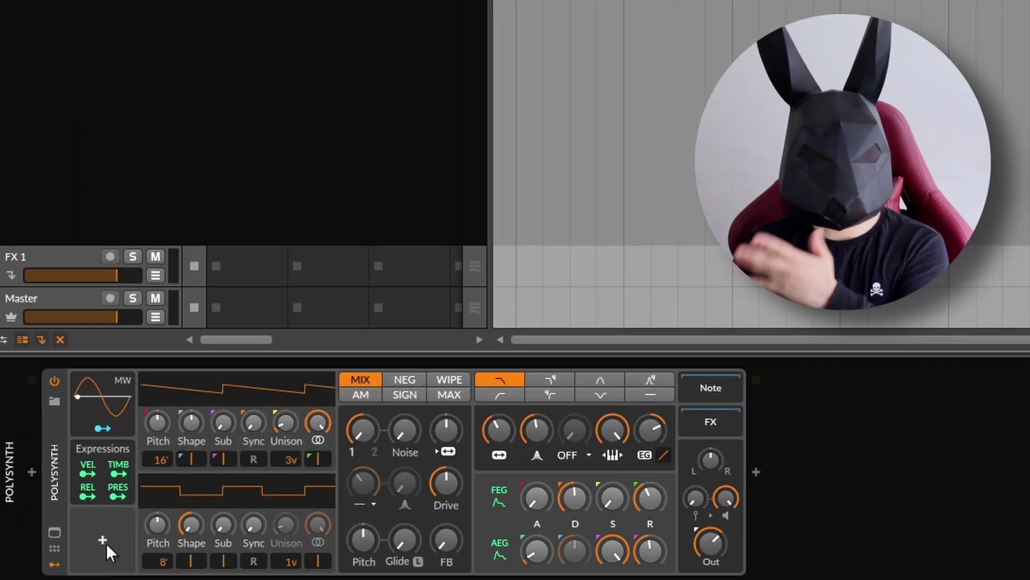
- Insert an LFO modulator into the Polysynth's empty modulator slot
left_click(55, 565)
left_click(55, 566)
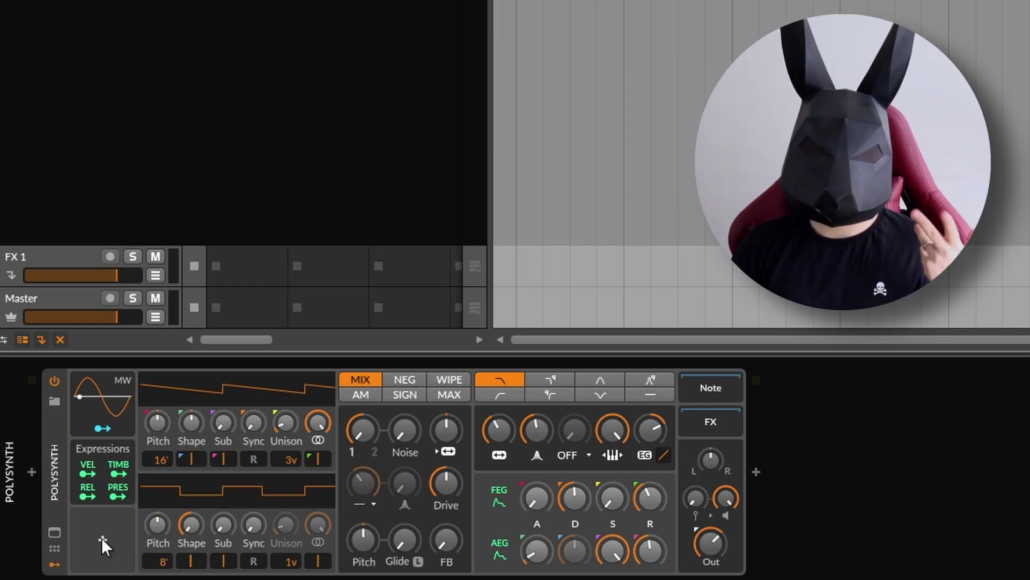
left_click(102, 538)
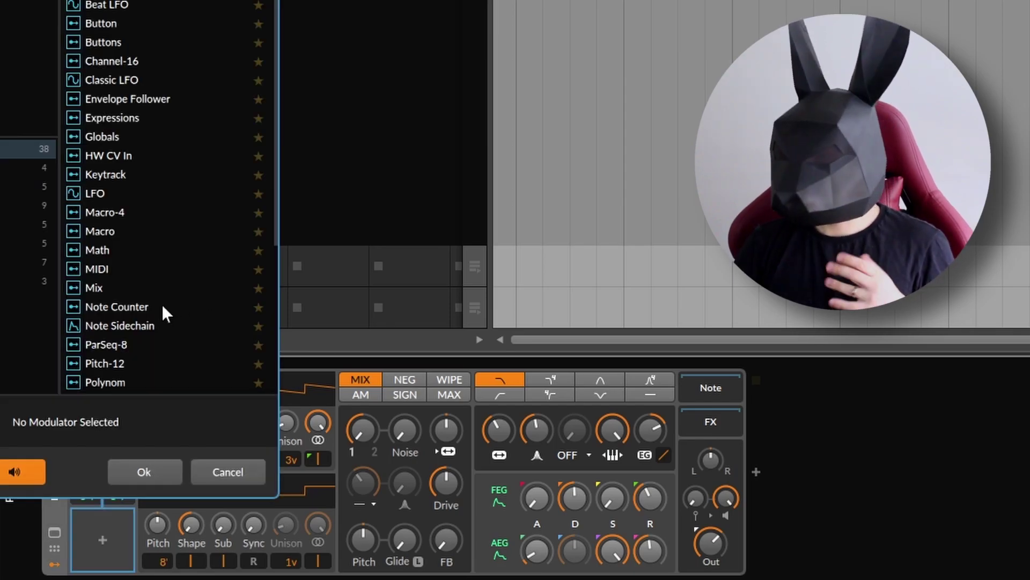
double_click(97, 194)
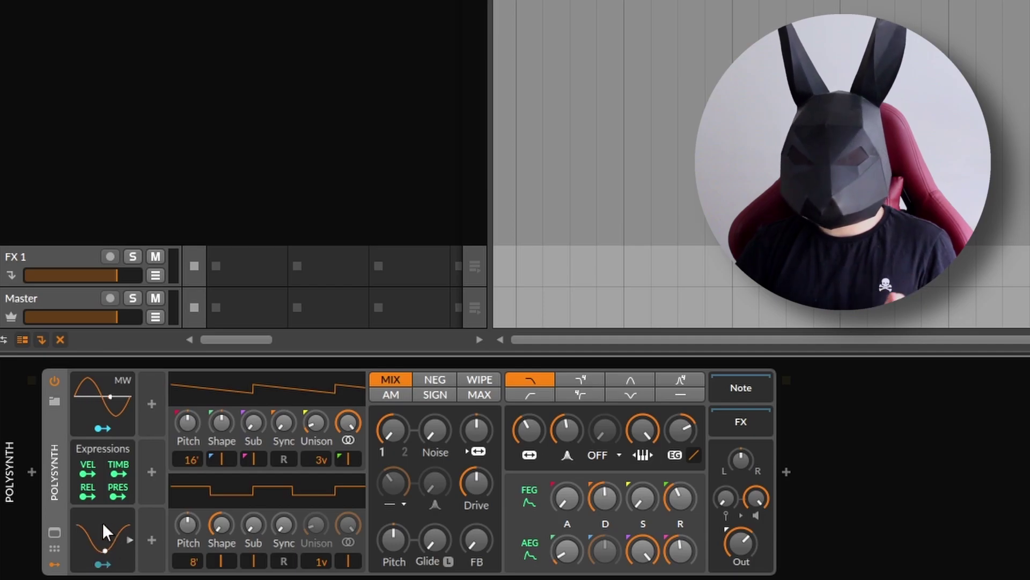
- Map the LFO to the filter cutoff with a 15.50 st sweep
left_click(104, 528)
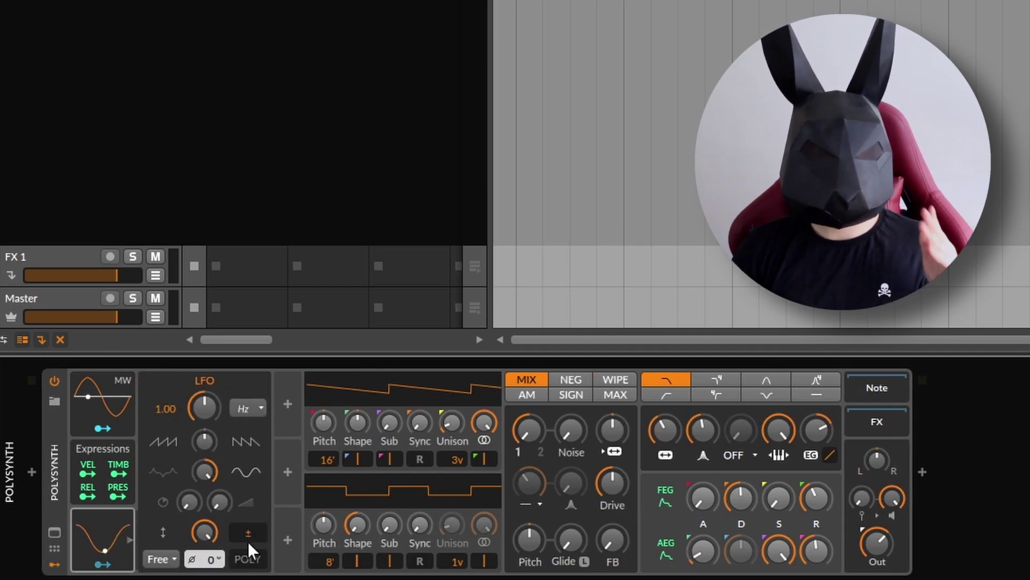
left_click(101, 564)
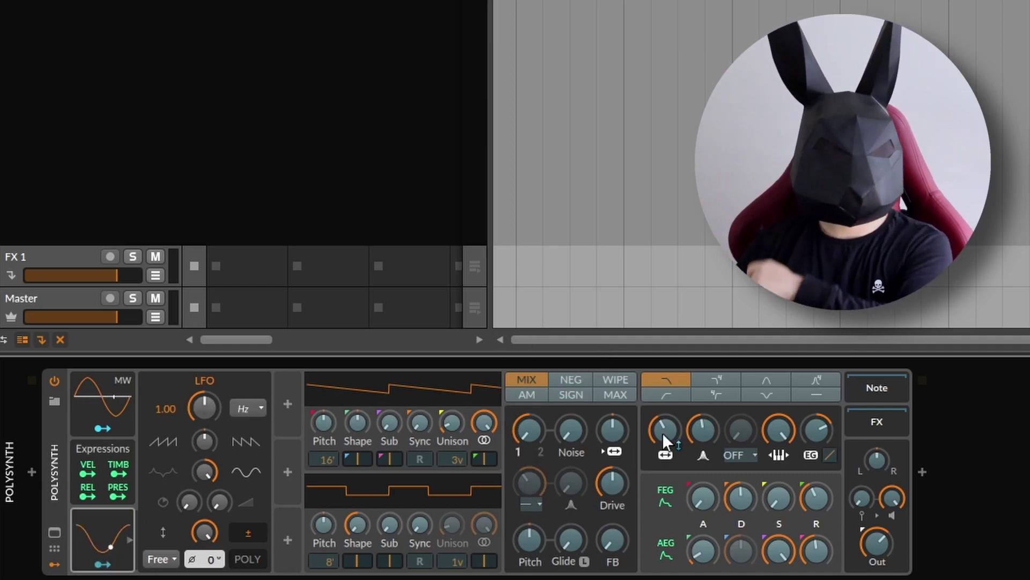
left_click_drag(662, 432, 662, 413)
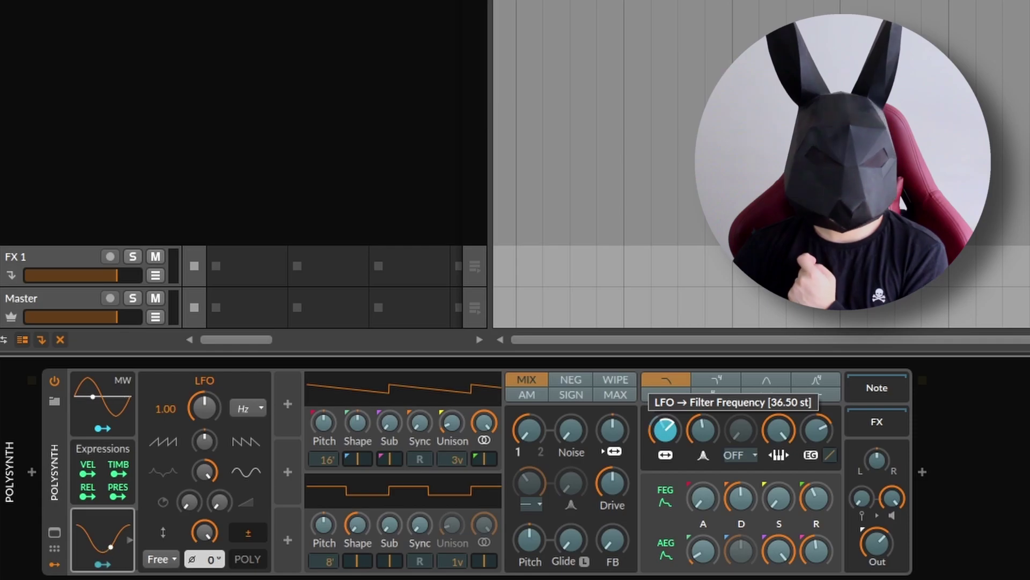
left_click(101, 565)
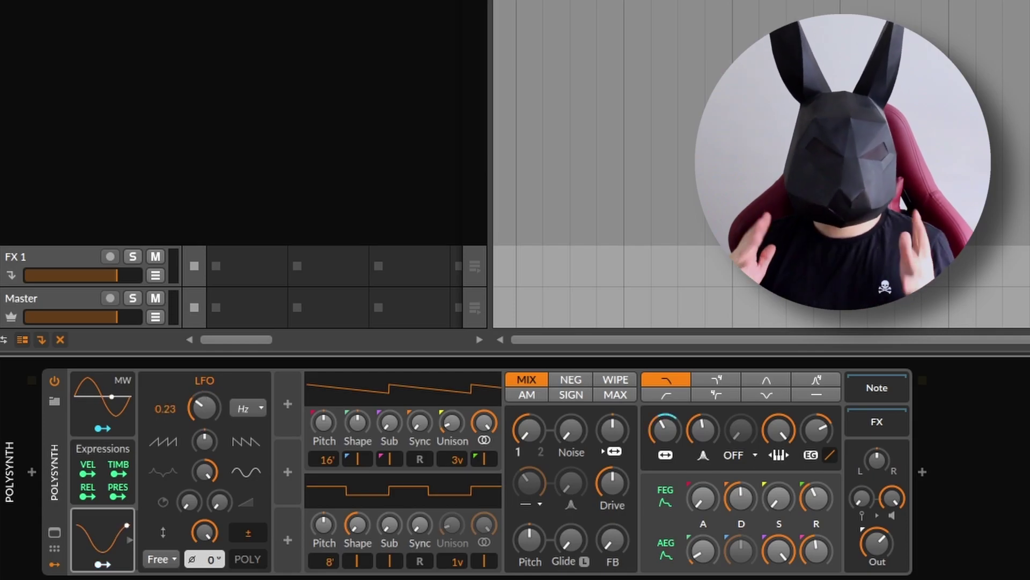
- Keep the LFO rate in Hz, raise it to 0.46 Hz, and revisit its cutoff mapping
left_click(247, 408)
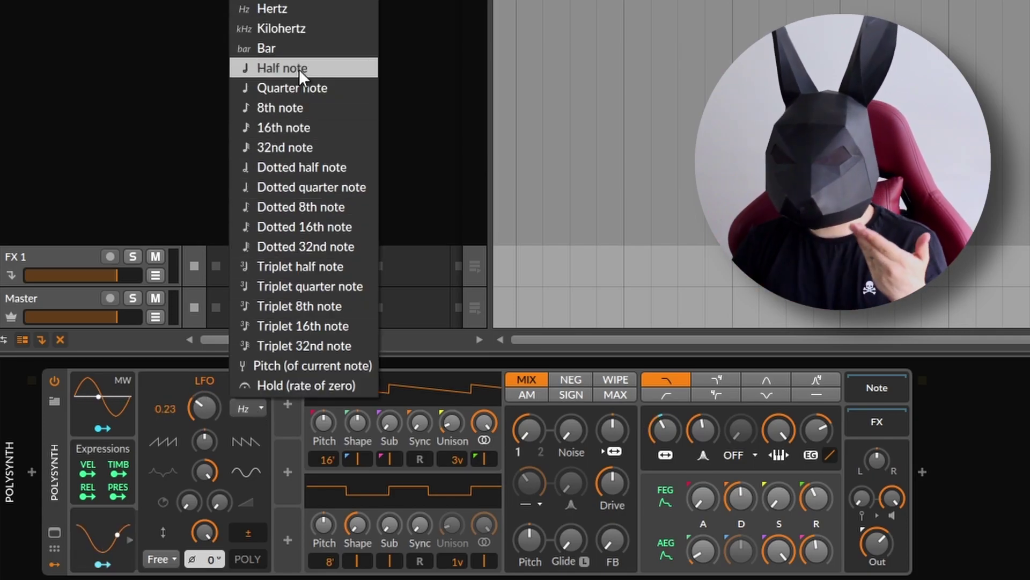
left_click(153, 388)
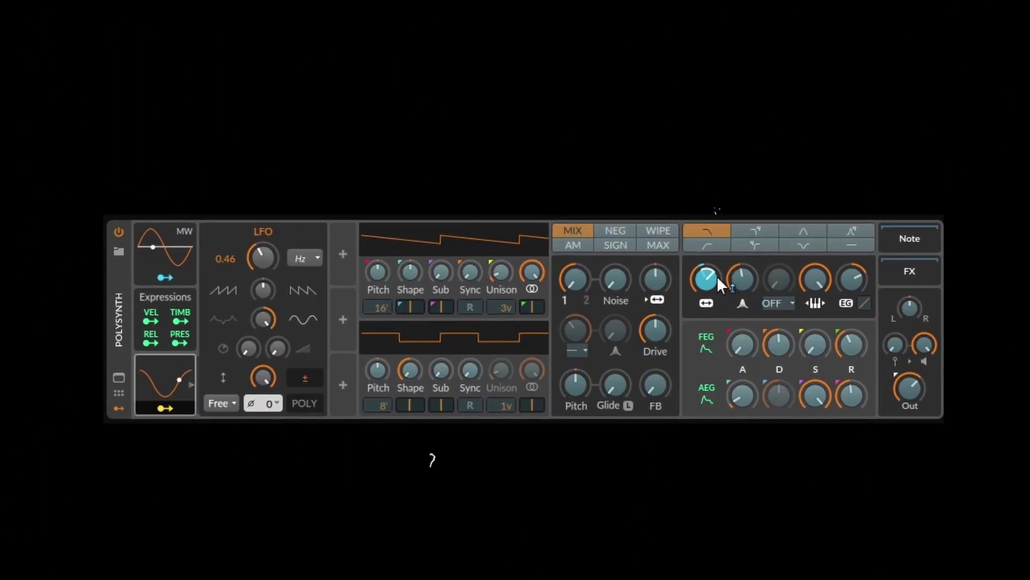
left_click_drag(674, 429, 674, 427)
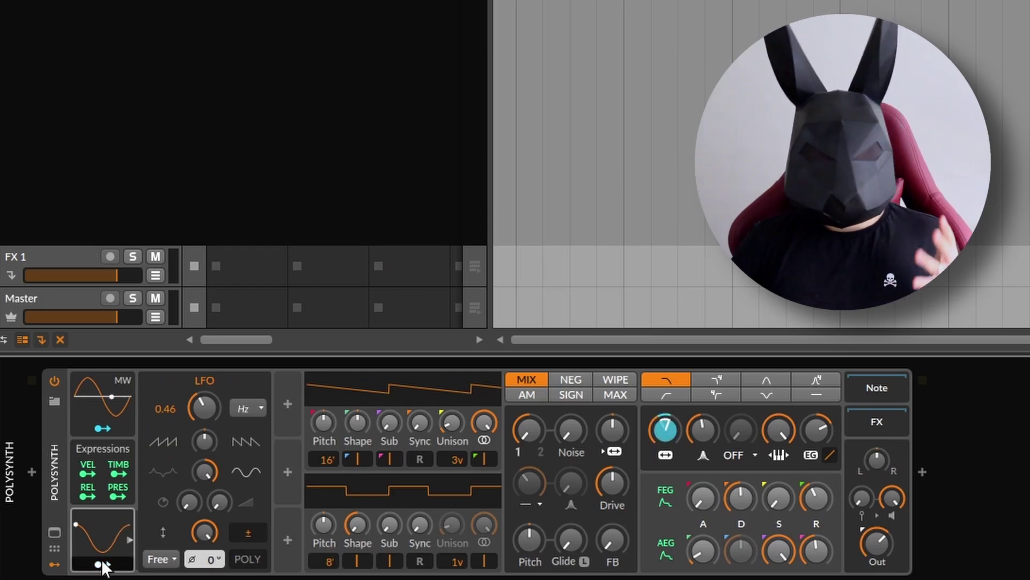
left_click(99, 565)
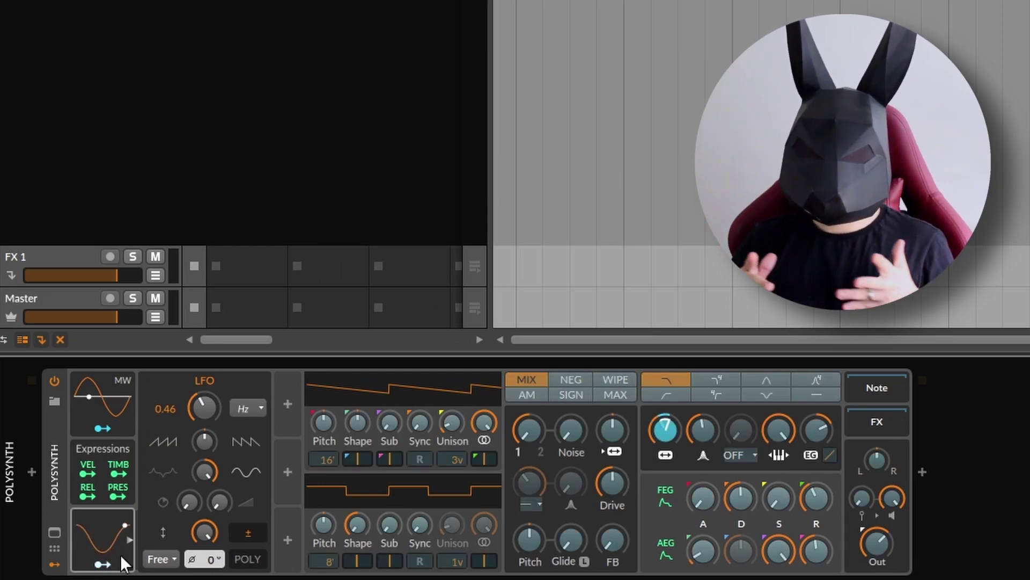
left_click(102, 565)
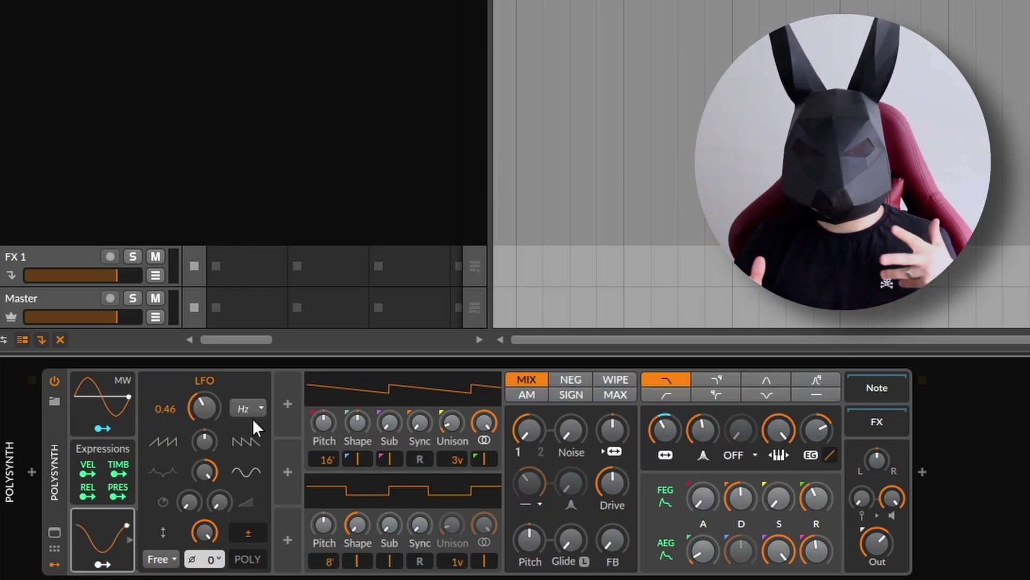
- Add a second LFO, raise Osc Mix to 39.0 %, and bring up the modulator list for another
left_click(284, 403)
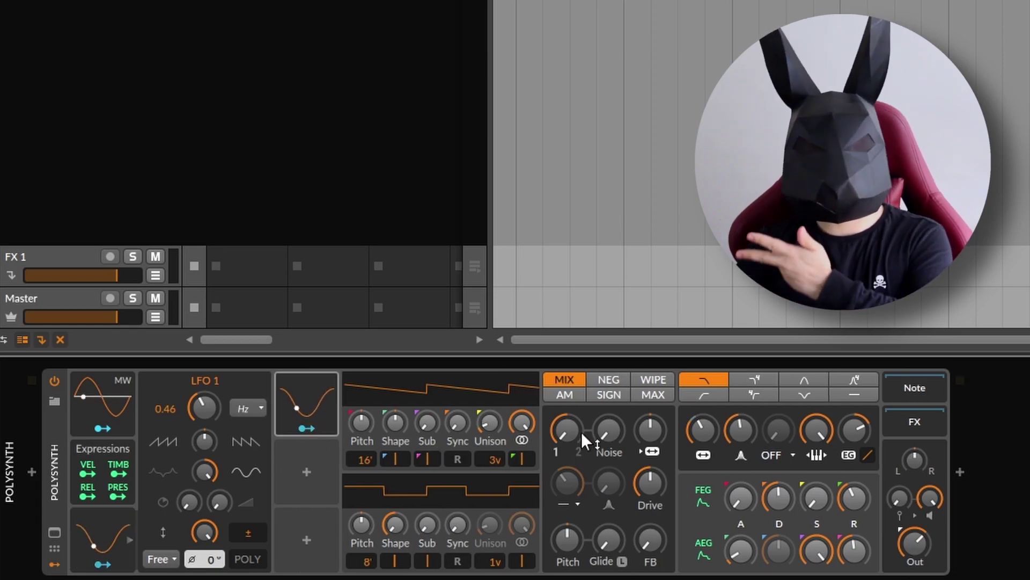
left_click_drag(581, 431, 581, 414)
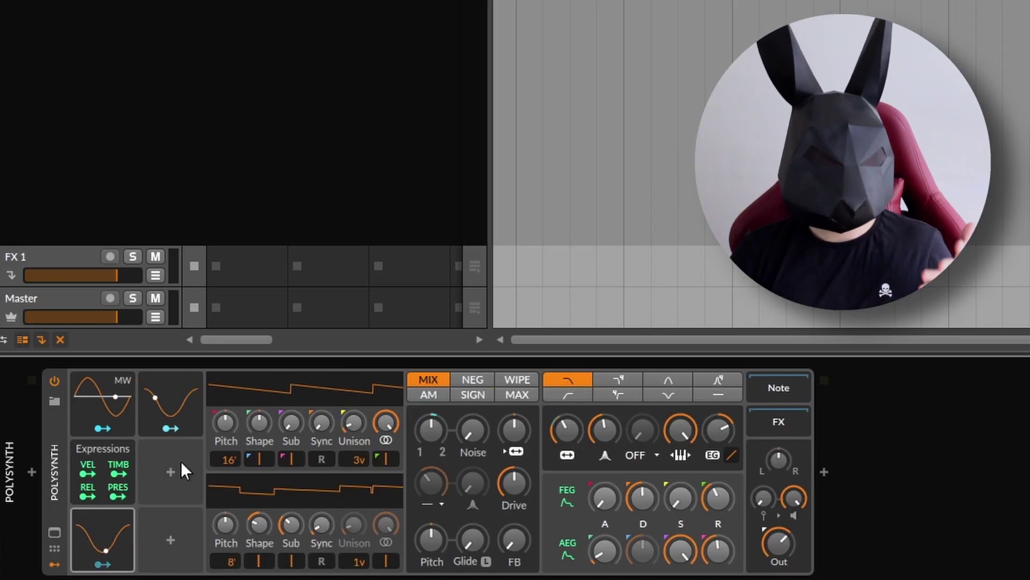
left_click(170, 472)
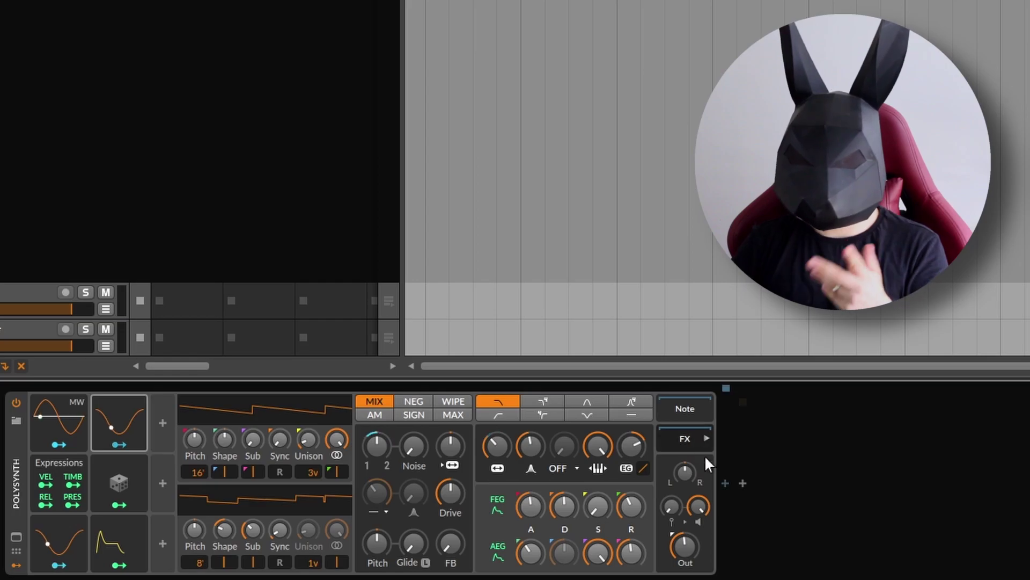
- Browse Bitwig's own devices, then collapse and re-expand the Polysynth FX chain to show Delay+
left_click(726, 483)
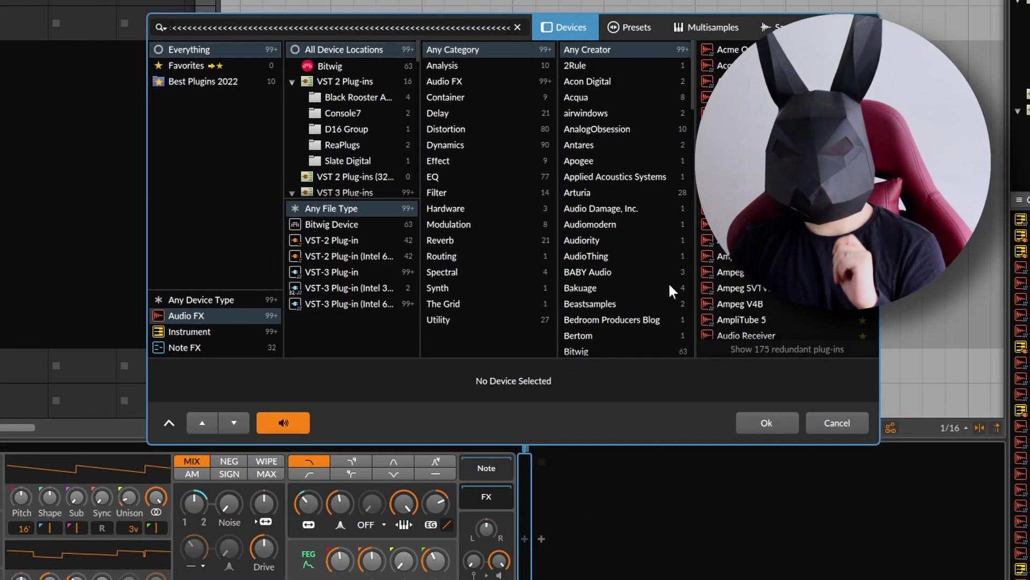
left_click(359, 72)
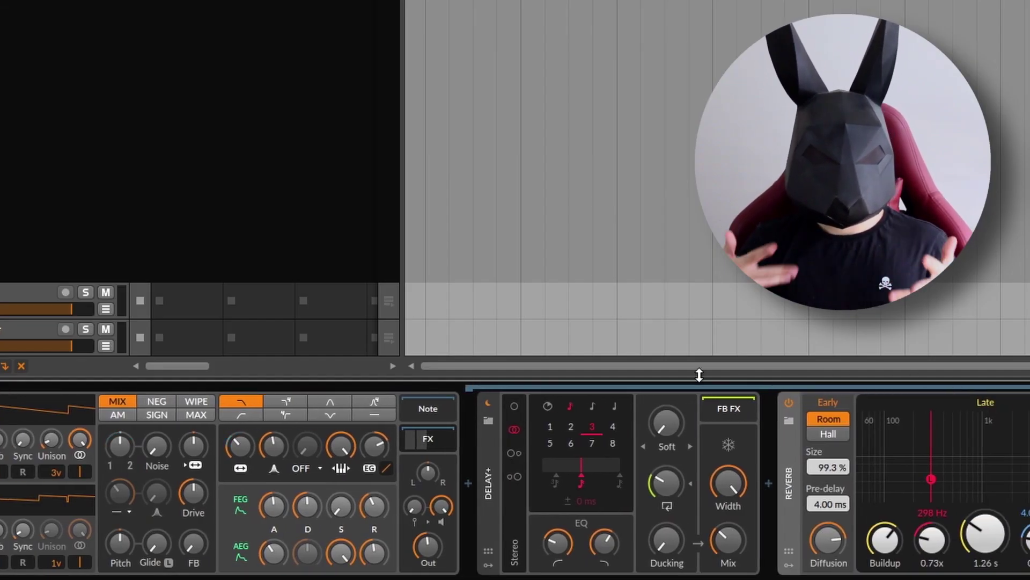
left_click(427, 438)
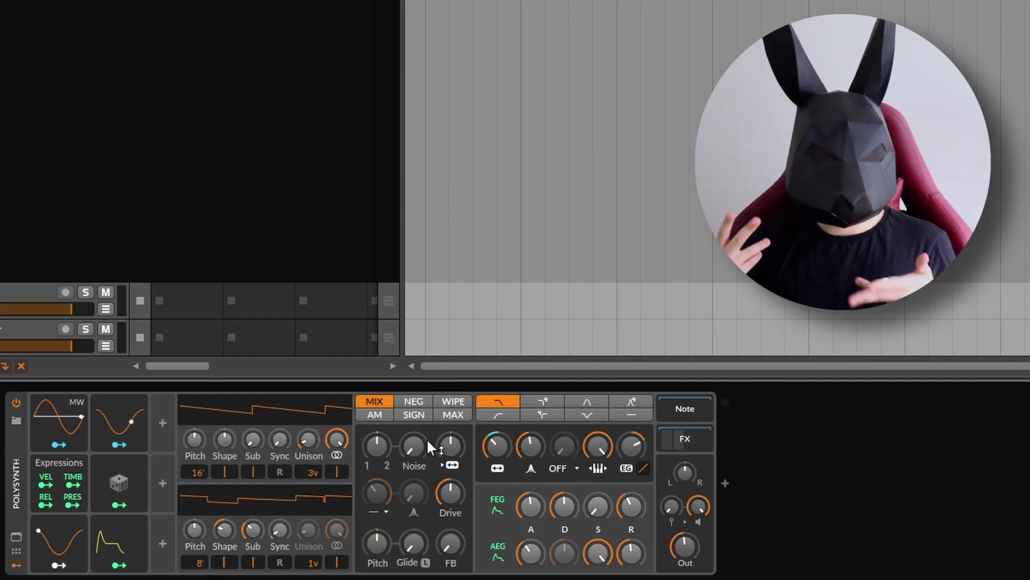
left_click(667, 436)
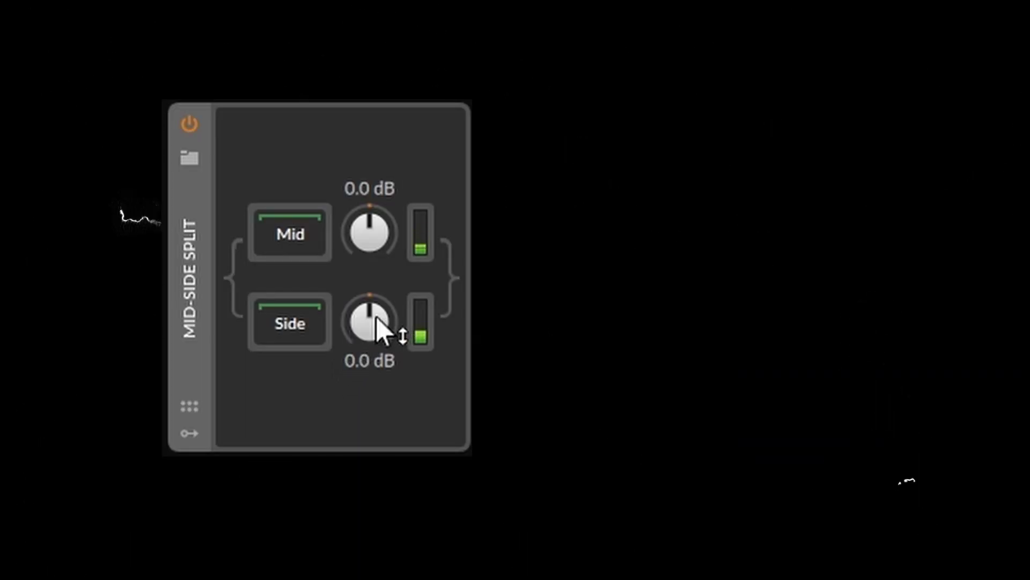
left_click_drag(369, 260, 370, 322)
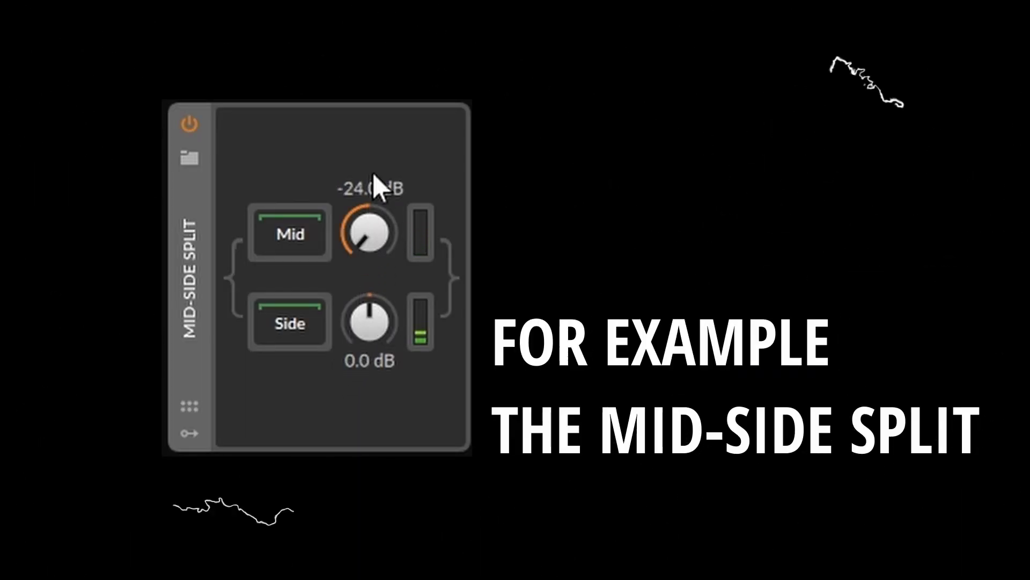
double_click(371, 230)
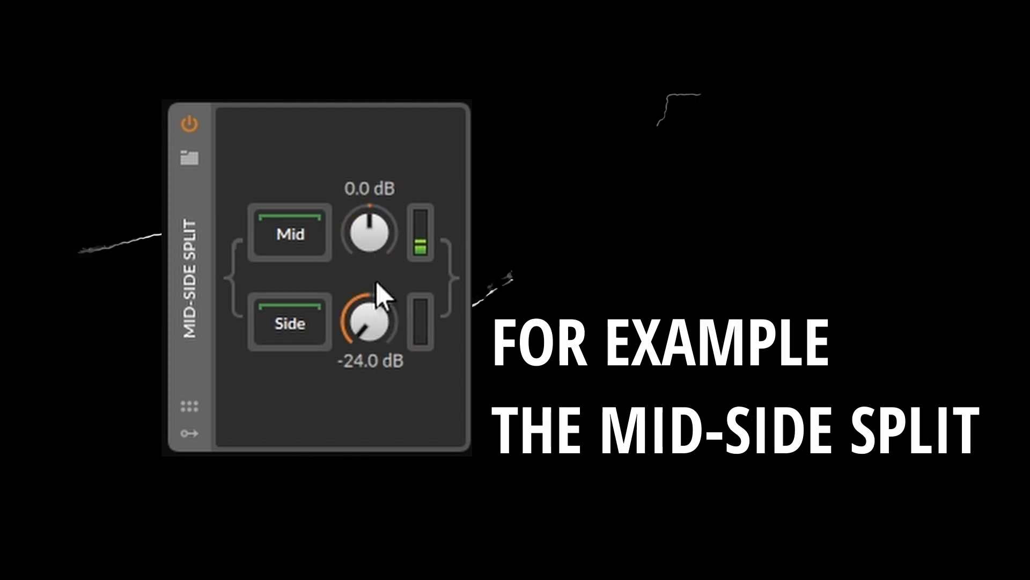
double_click(373, 323)
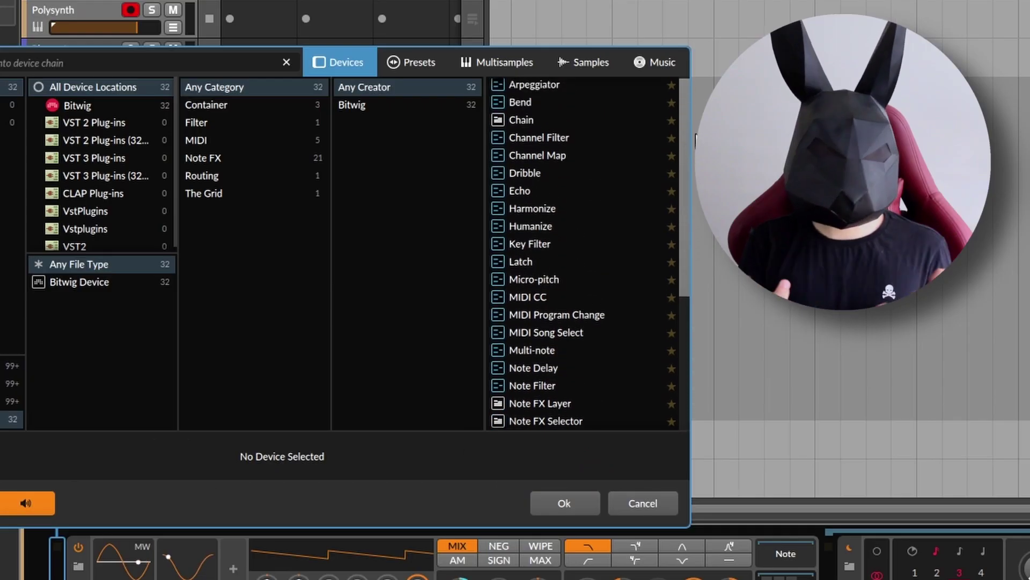
- Find Arpeggiator in the Note FX list and insert it before the Polysynth
scroll(677, 226, "down", 6)
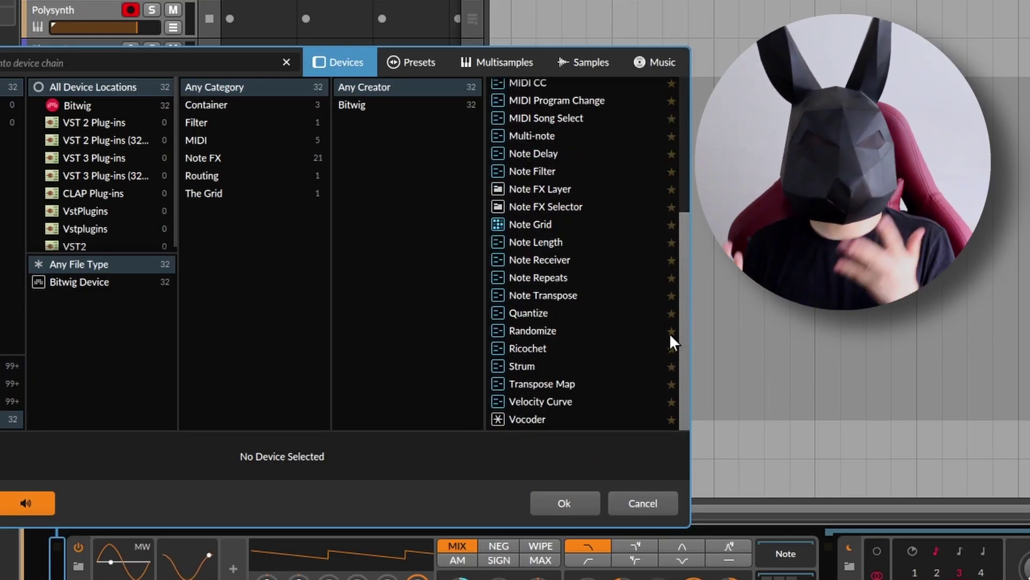
scroll(657, 143, "up", 6)
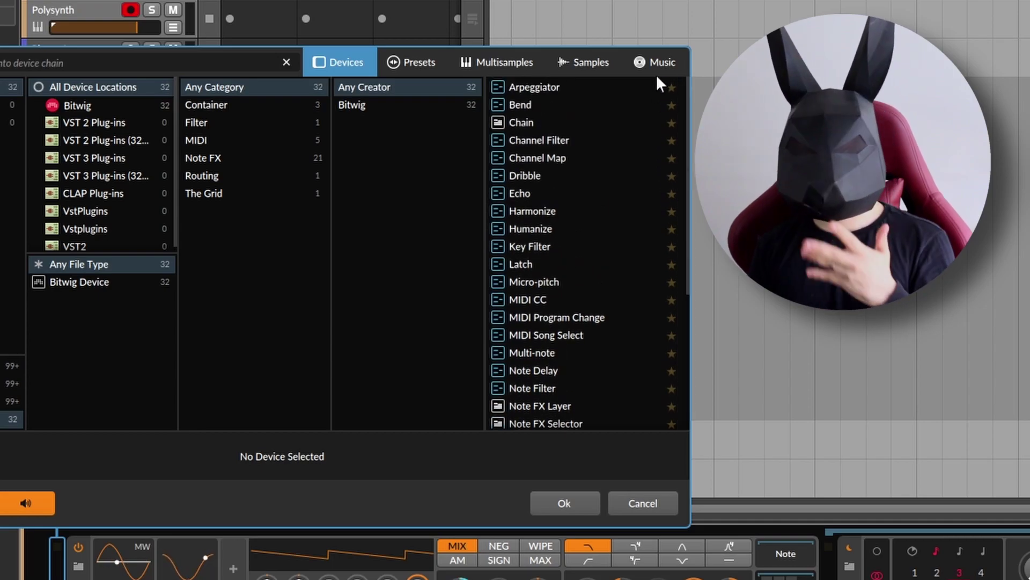
double_click(546, 86)
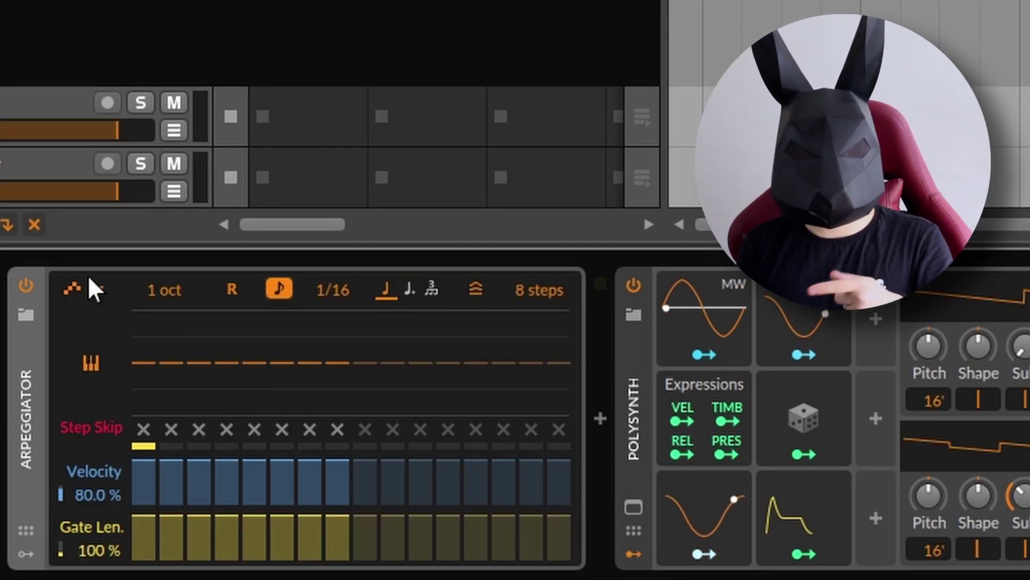
- Choose a descending arpeggio pattern and raise step 3's pitch to +24 semitones
left_click(80, 288)
left_click(198, 266)
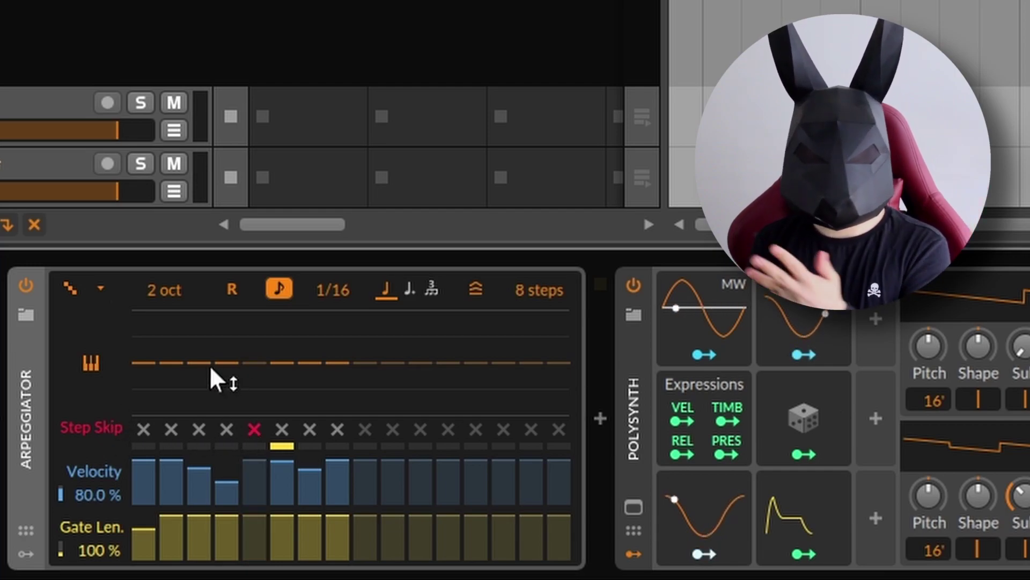
mouse_move(207, 379)
left_mouse_down()
mouse_move(207, 311)
mouse_move(207, 413)
mouse_move(202, 370)
mouse_move(147, 411)
left_mouse_up()
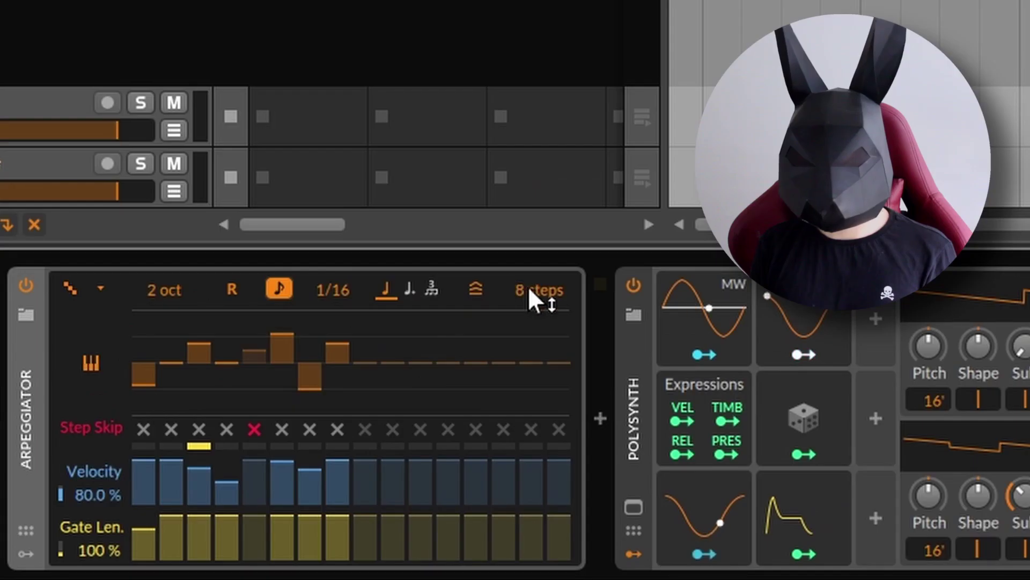
- Extend the arpeggio to 11 steps, lower step 9's pitch, and add a Key Filter before the Polysynth
left_click_drag(529, 294, 529, 284)
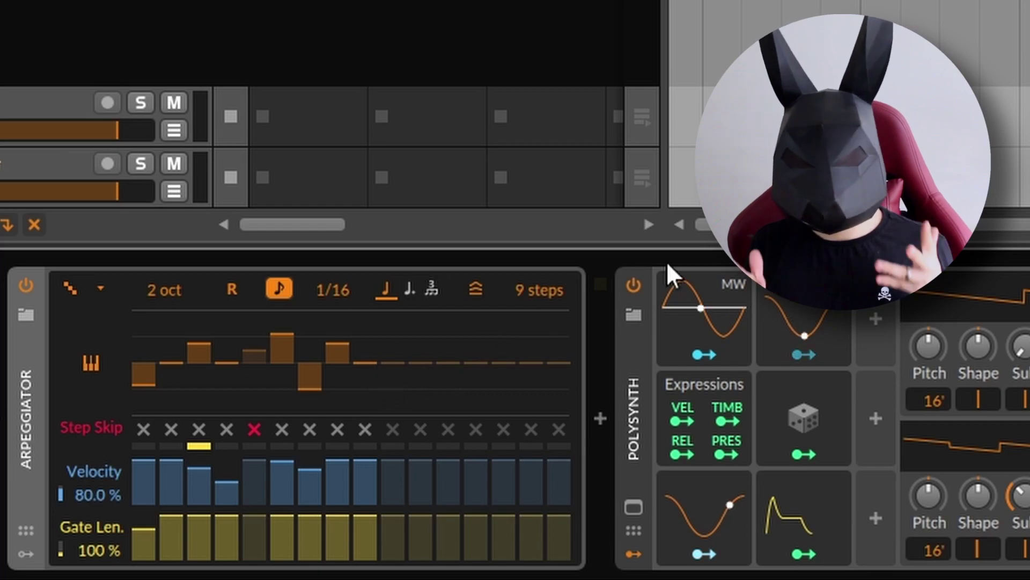
left_click_drag(572, 293, 572, 281)
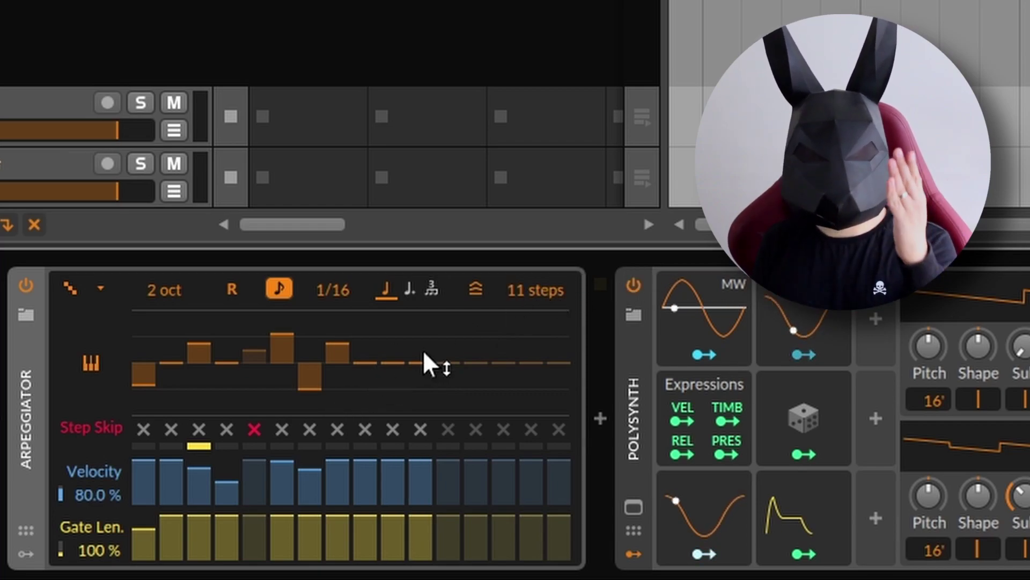
left_click_drag(365, 362, 383, 386)
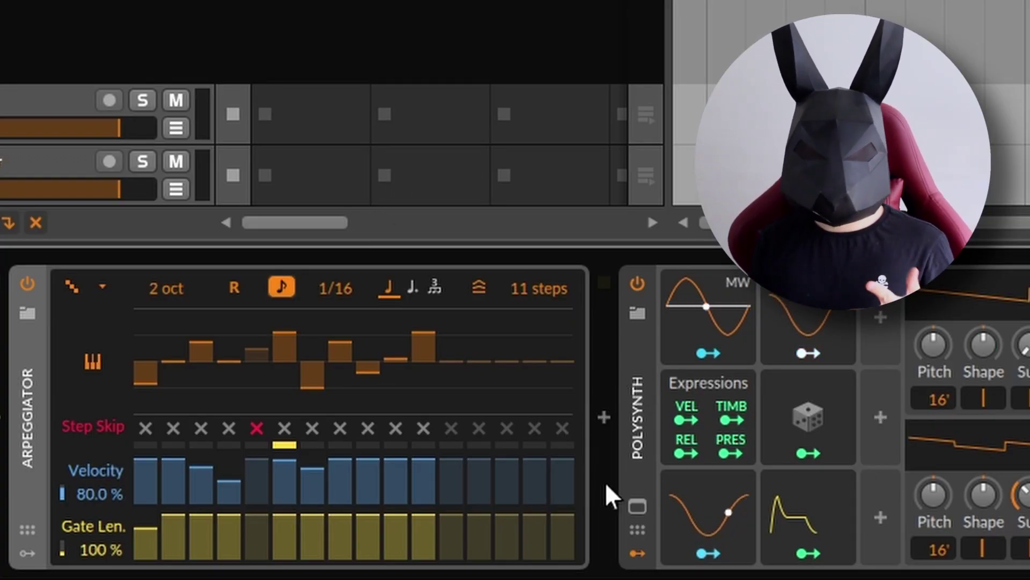
left_click(604, 417)
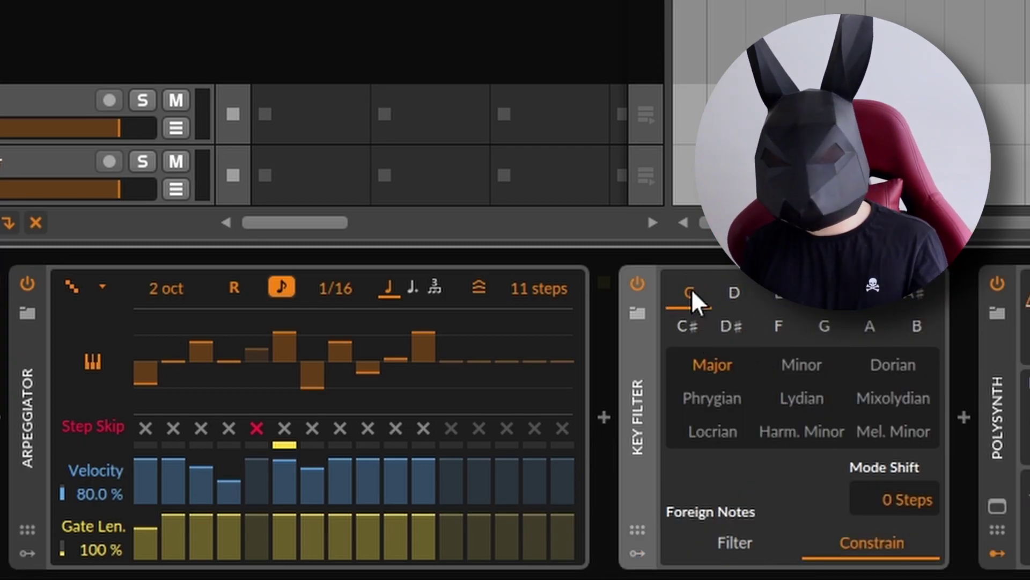
- Switch the Key Filter scale to C Minor and toggle its power off and on twice
left_click(806, 364)
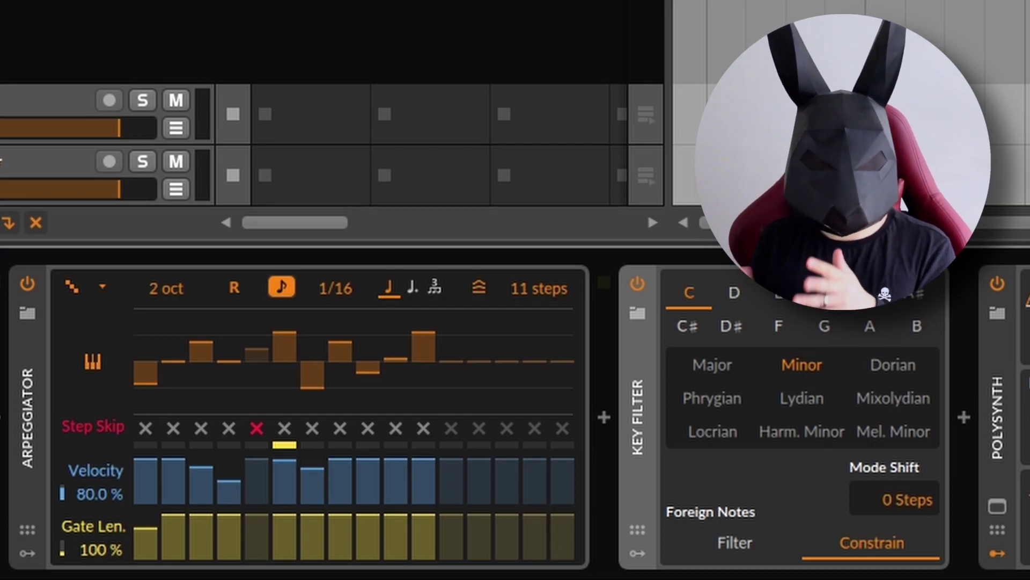
left_click(638, 284)
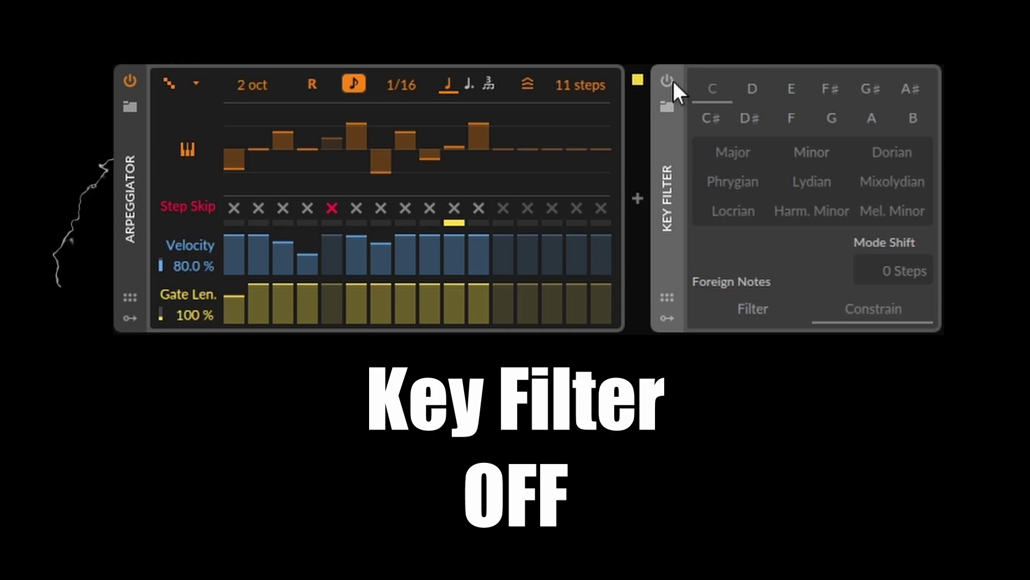
left_click(672, 80)
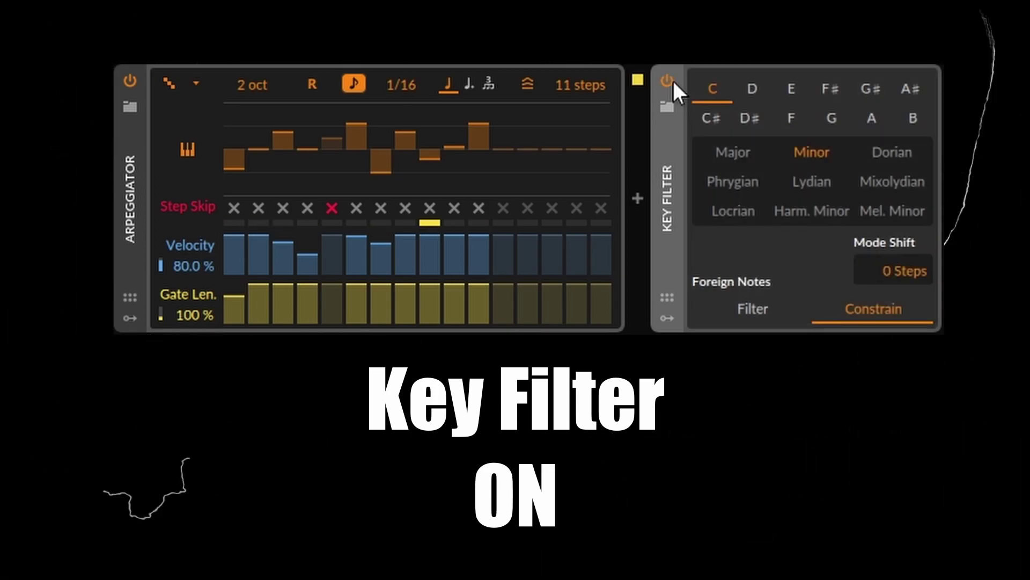
left_click(673, 81)
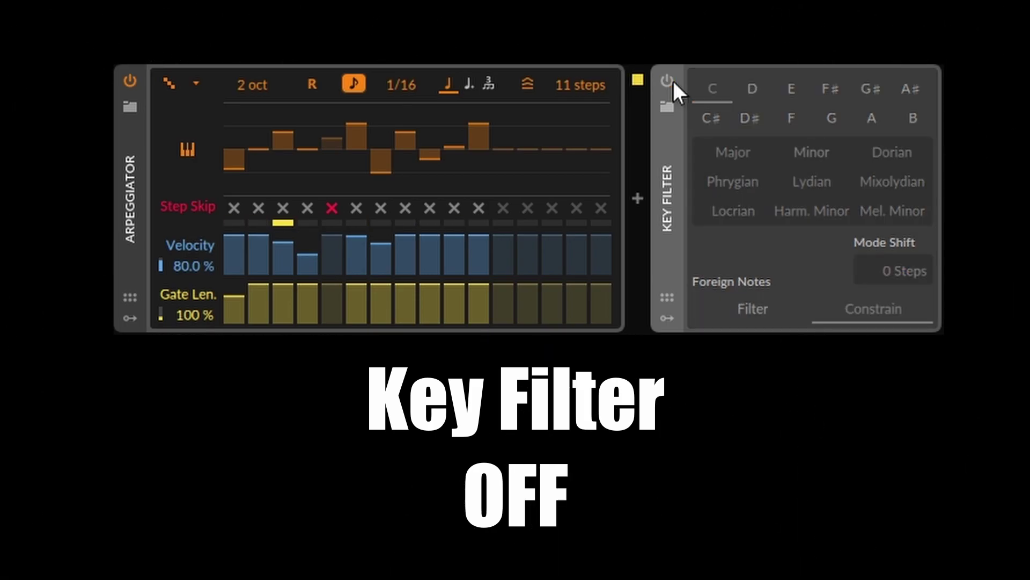
left_click(673, 81)
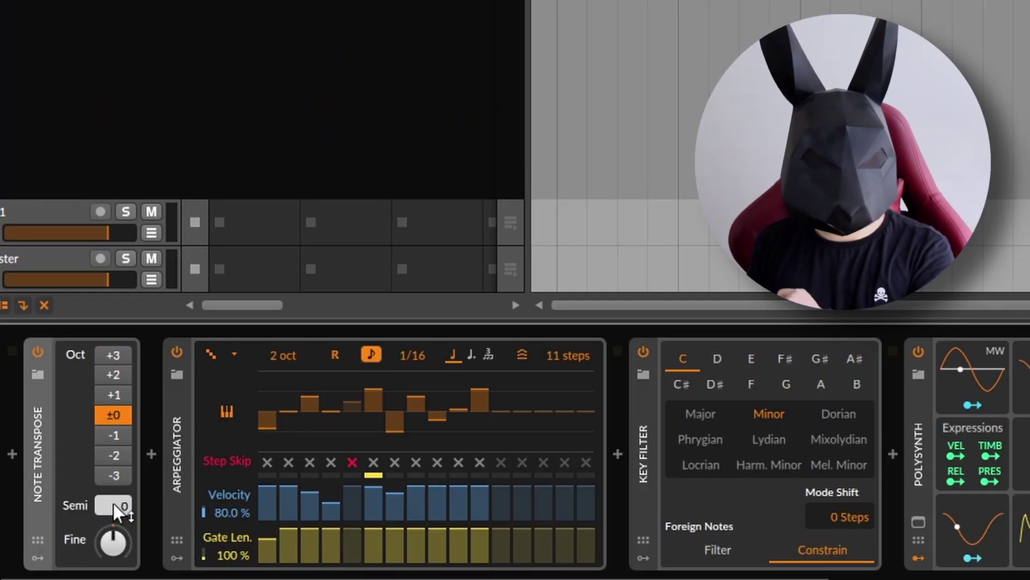
- Drag the Fine knob of the Note Transpose placed ahead of the Arpeggiator
left_click_drag(109, 532, 109, 541)
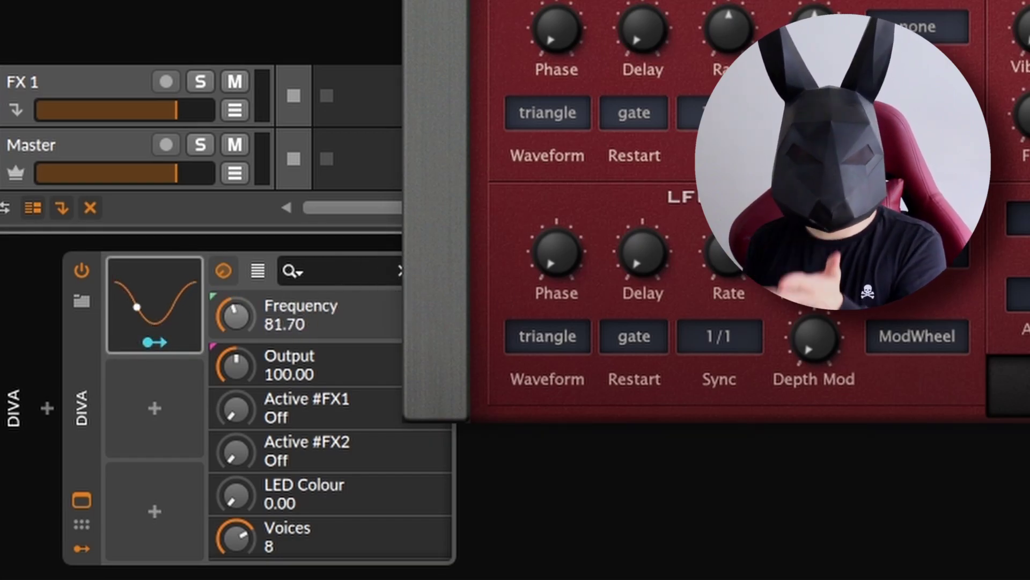
- Drag the LFO's modulation arrow onto the Diva Frequency knob to set the amount
left_click_drag(237, 322, 237, 306)
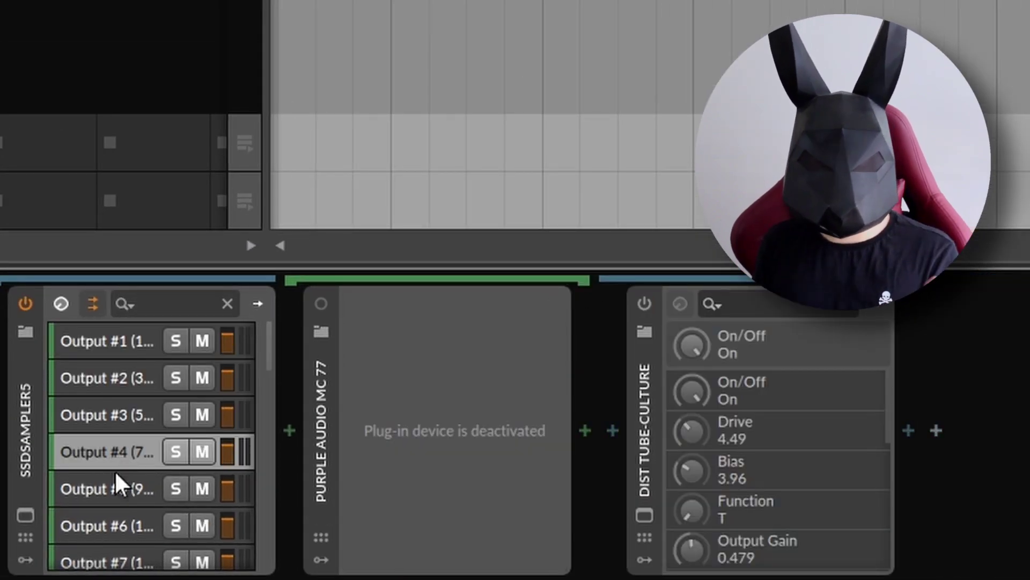
- Browse the SSDSampler5 effect chains of Outputs #5, #1, #3 and #2
left_click(115, 472)
left_click(101, 340)
left_click(109, 409)
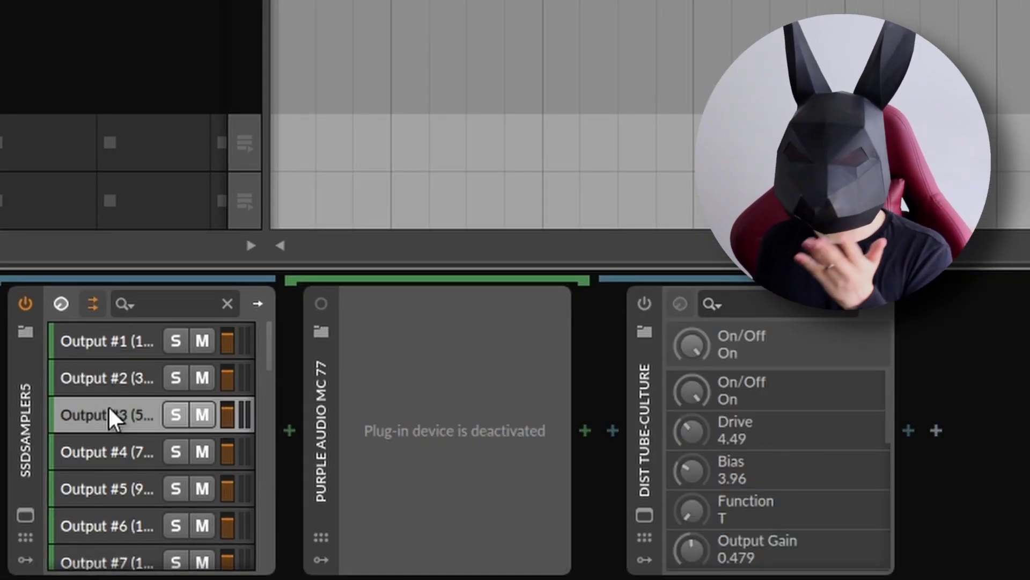
left_click(108, 381)
- Compare Output #1 and Output #2's BX_Console chain, then hide Output #1's deactivated MC77
left_click(114, 336)
left_click(122, 385)
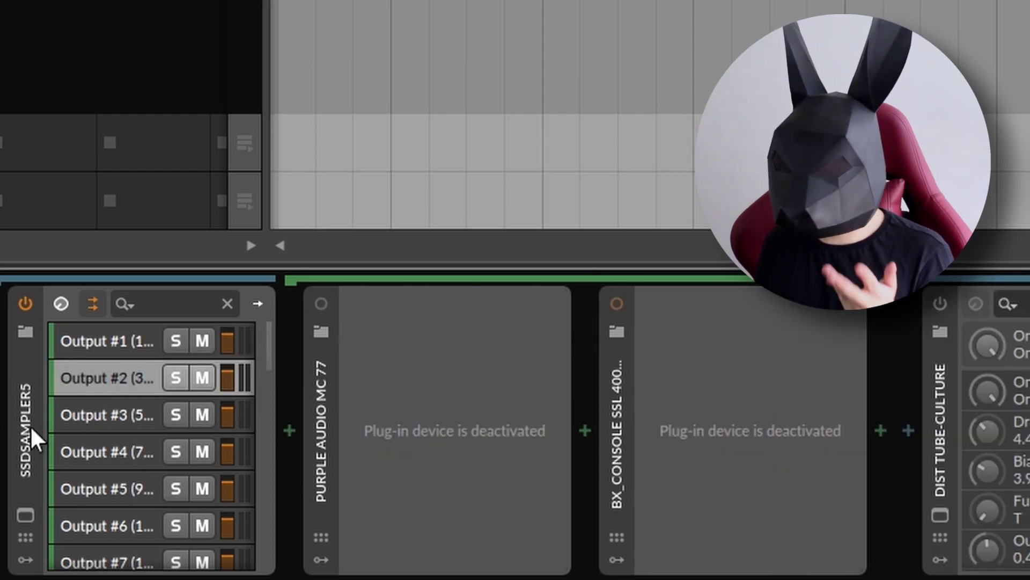
left_click(71, 343)
left_click(97, 301)
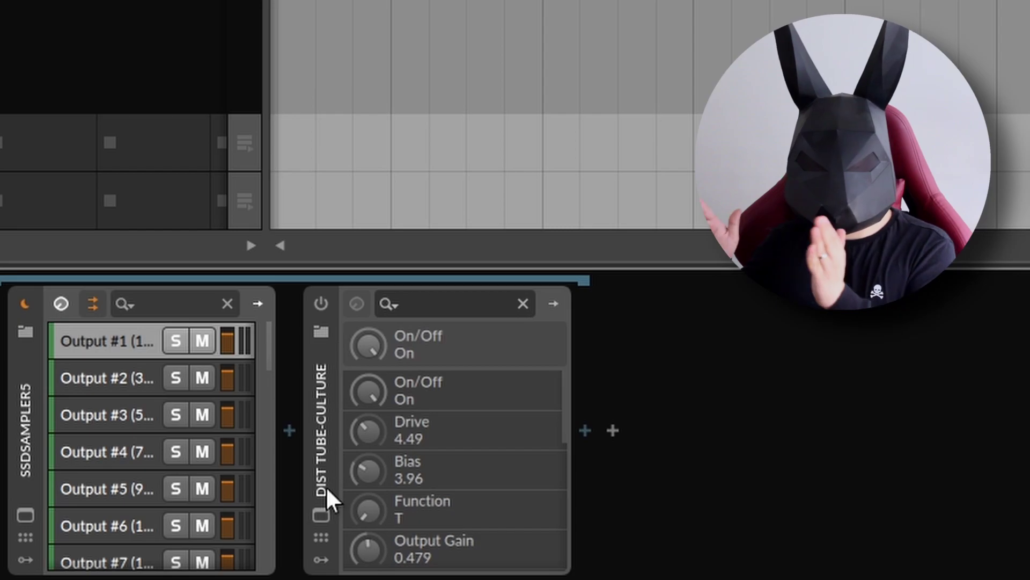